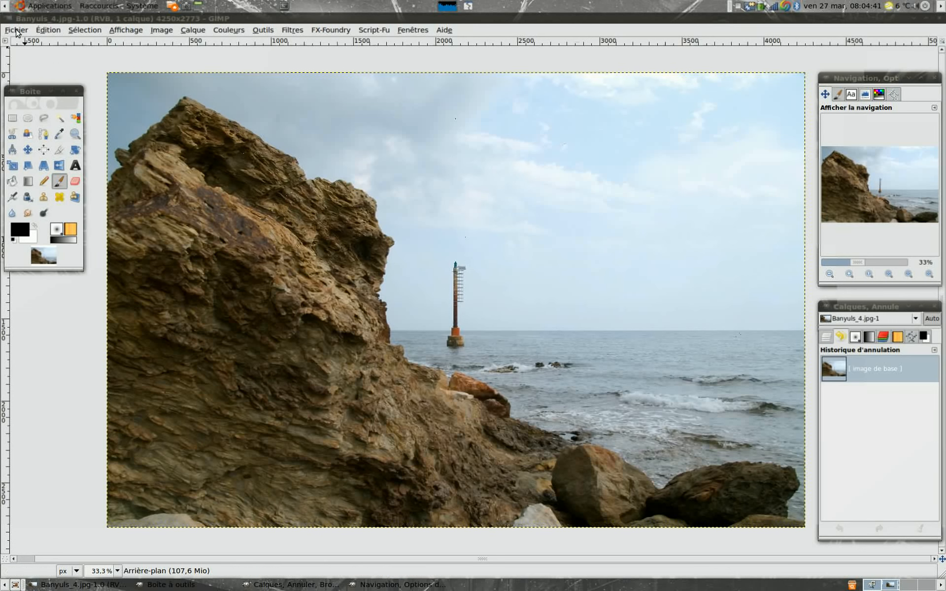
Step: Open the sky image ciel.jpg from the Bureau folder
left_click(16, 30)
left_click(14, 68)
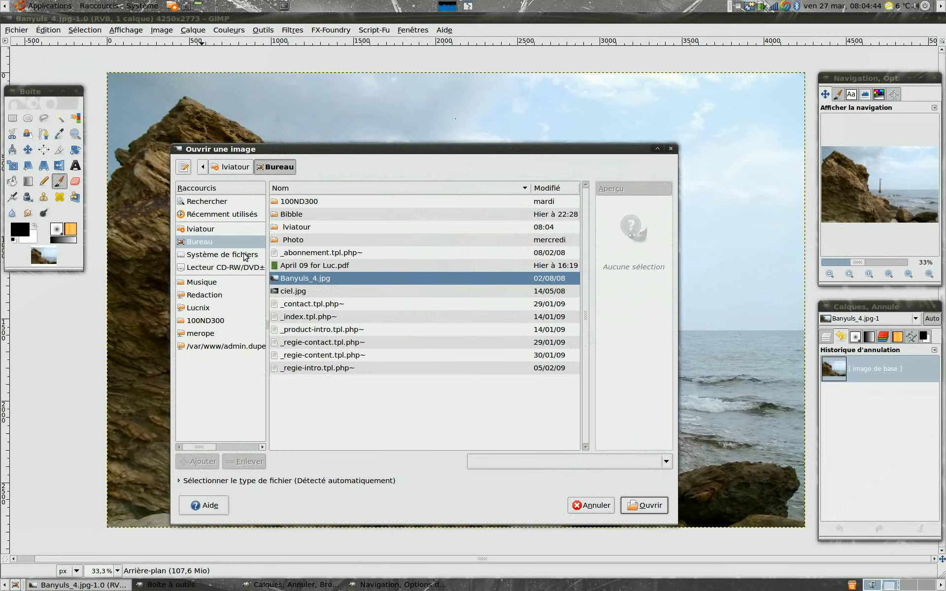
left_click(291, 293)
left_click(652, 498)
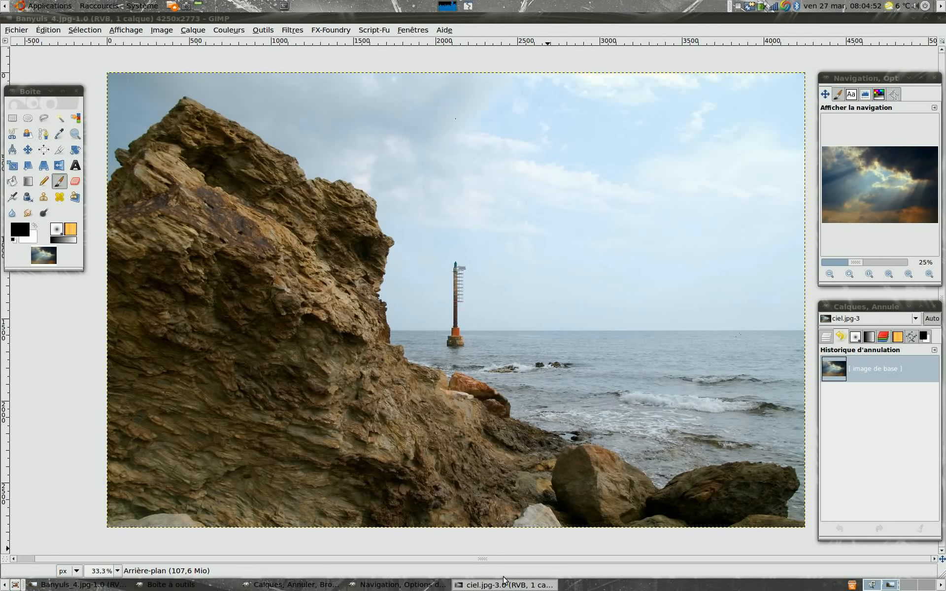
Step: Copy the whole ciel.jpg picture to the clipboard and close that image
left_click(486, 585)
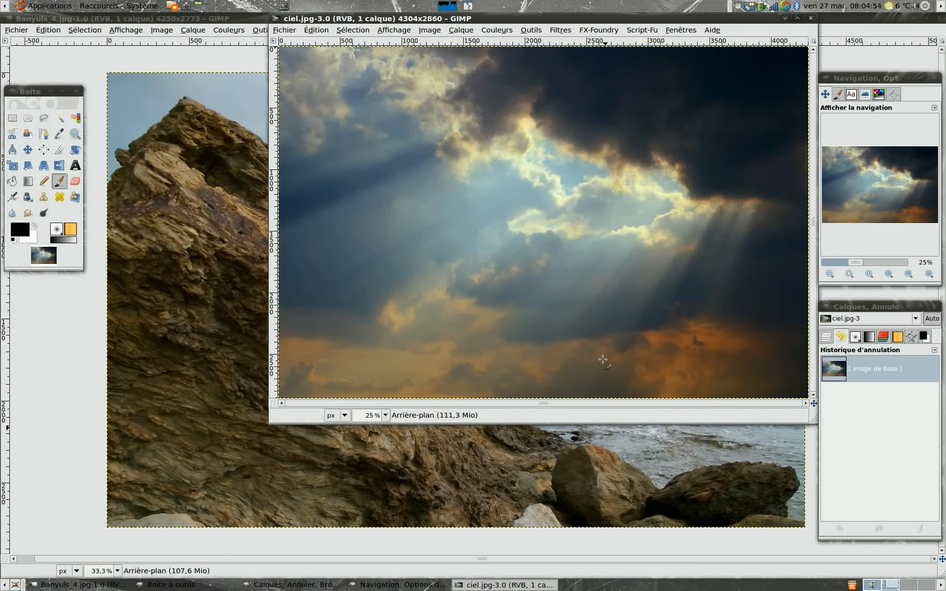
left_click_drag(488, 23, 395, 105)
left_click(224, 113)
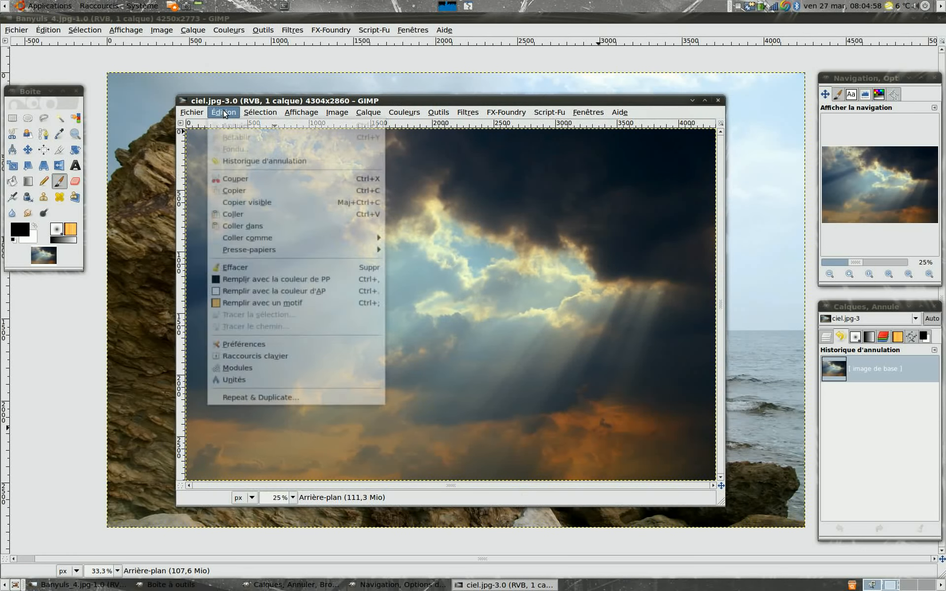
left_click(249, 191)
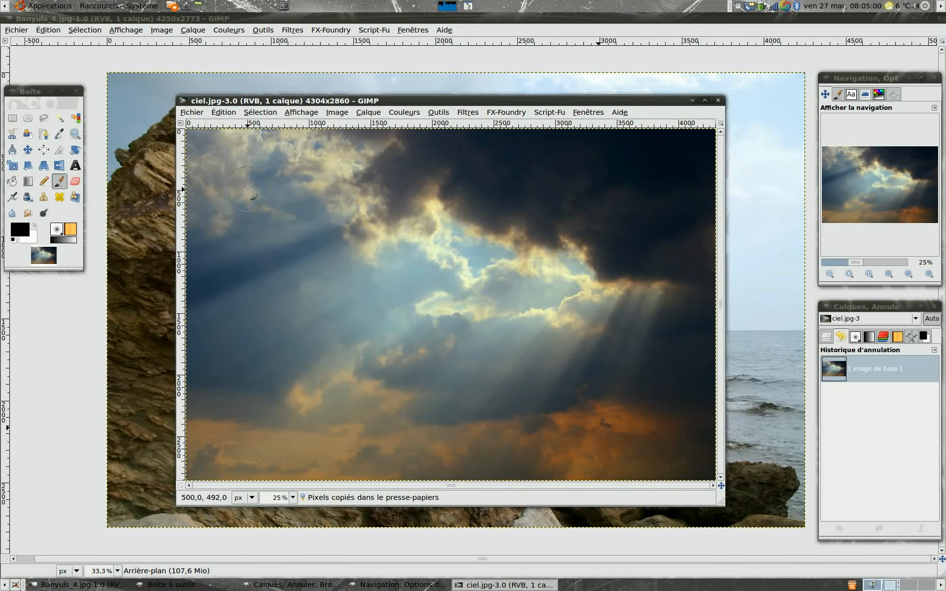
left_click(718, 101)
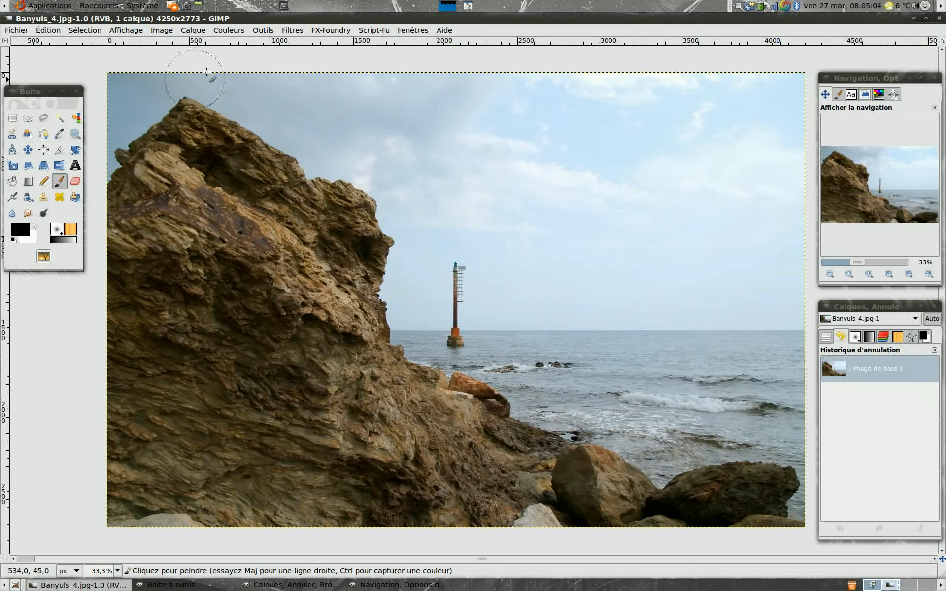
Step: Paste the sky into Banyuls_4.jpg, convert the floating selection into a new layer, and toggle its visibility to check the photo underneath
left_click(52, 31)
left_click(63, 132)
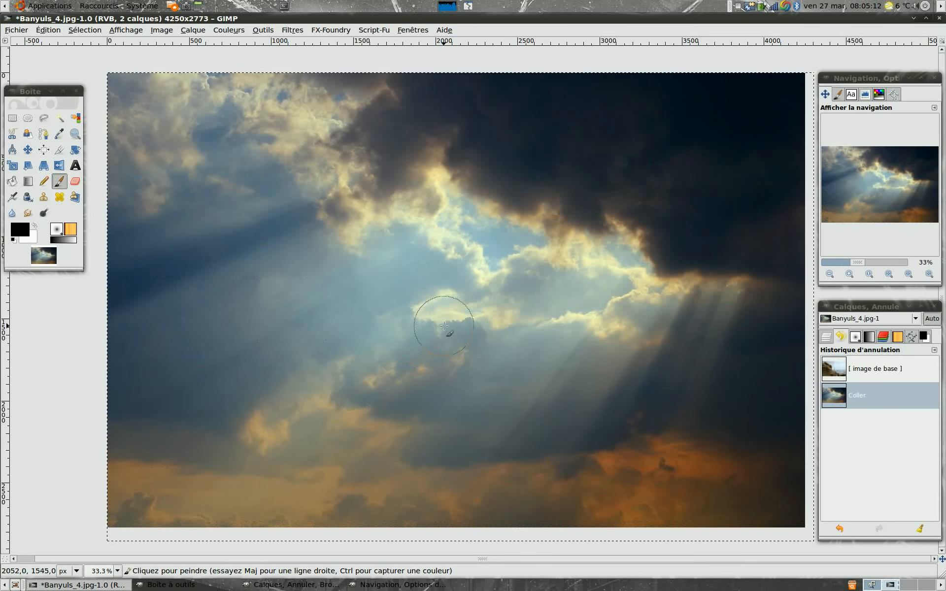
left_click(827, 338)
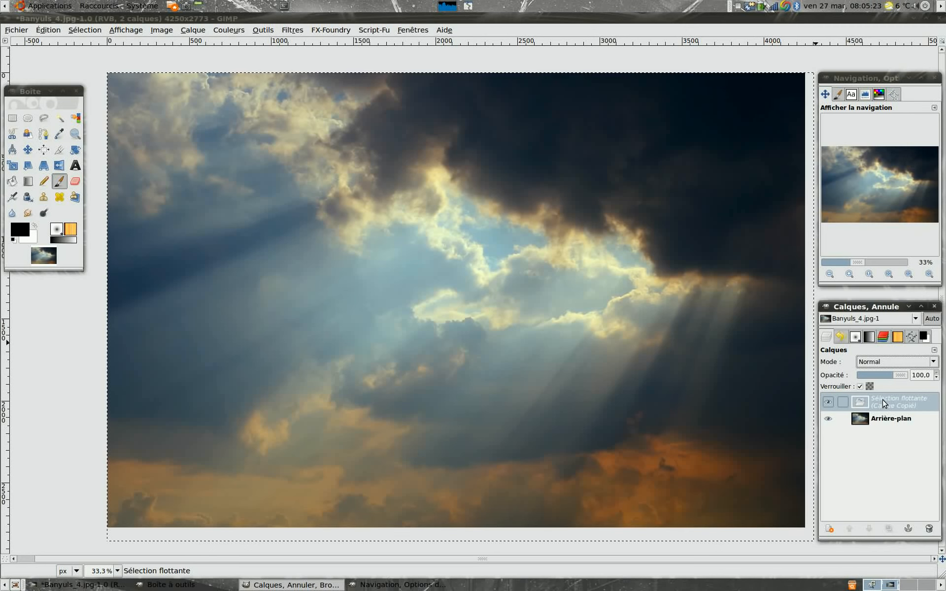
left_click(830, 529)
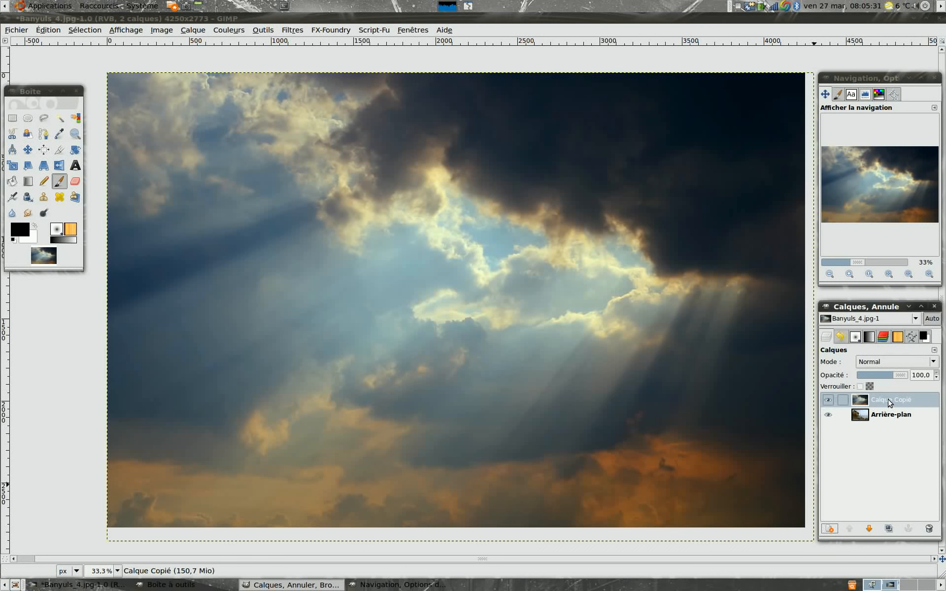
left_click(828, 400)
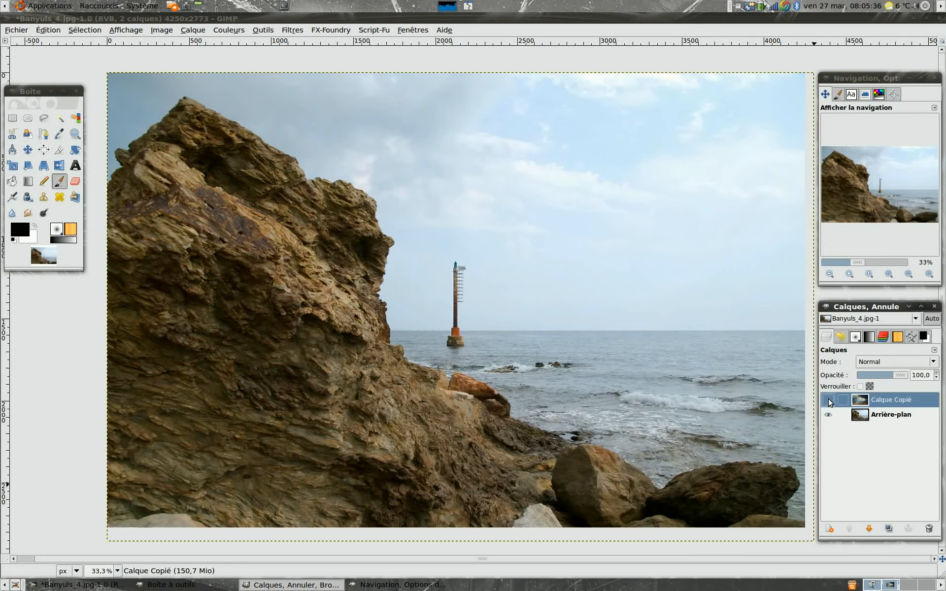
left_click(829, 401)
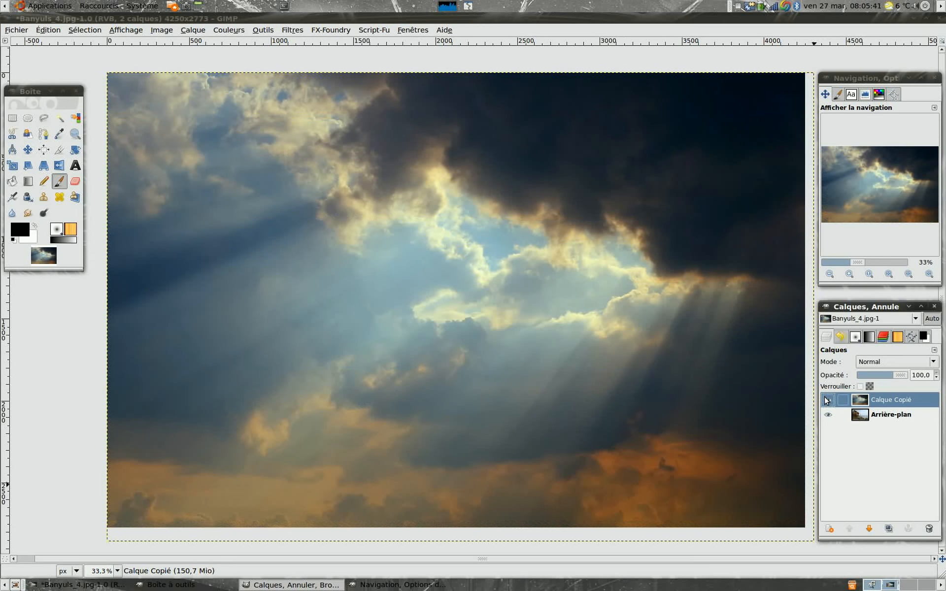
Step: Move the sky layer slightly upward over the seascape with its opacity temporarily at 68.5, and restore the opacity to 100
left_click_drag(902, 377, 891, 377)
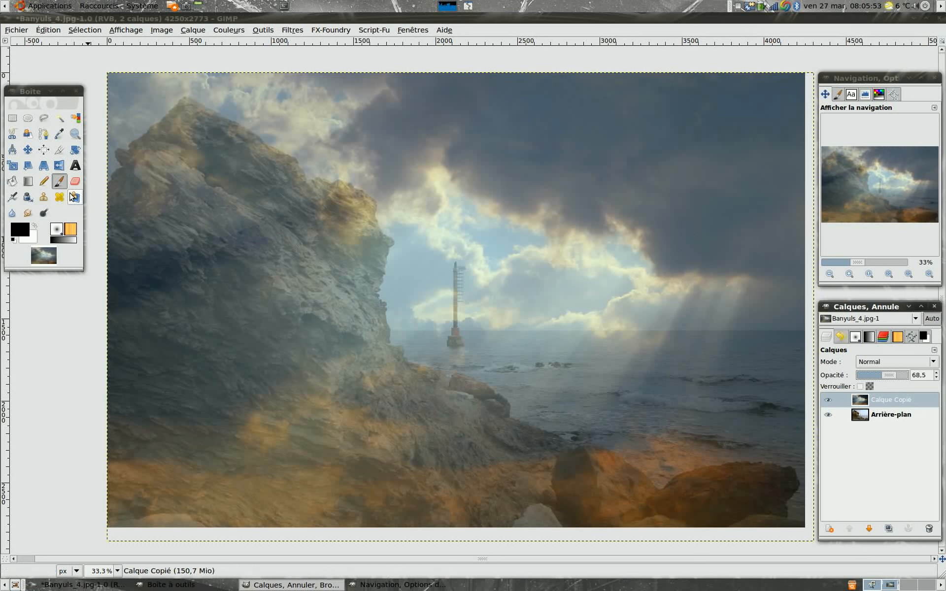
left_click(28, 150)
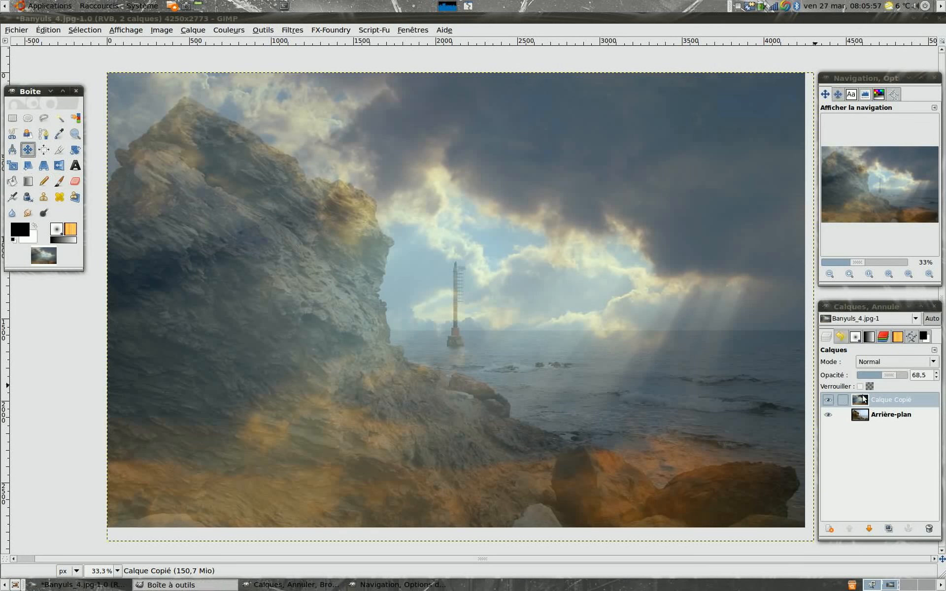
left_click_drag(502, 284, 501, 259)
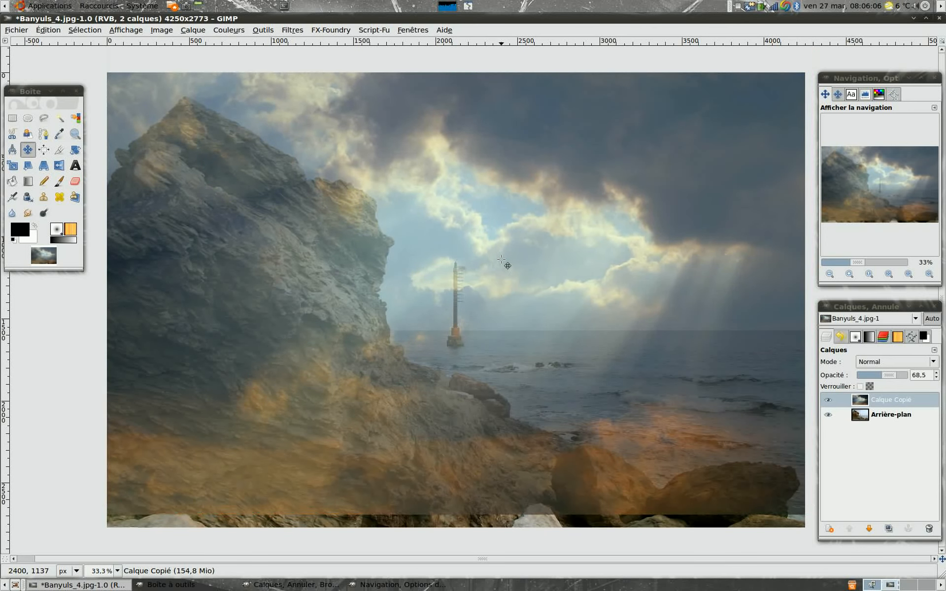
left_click_drag(501, 261, 503, 261)
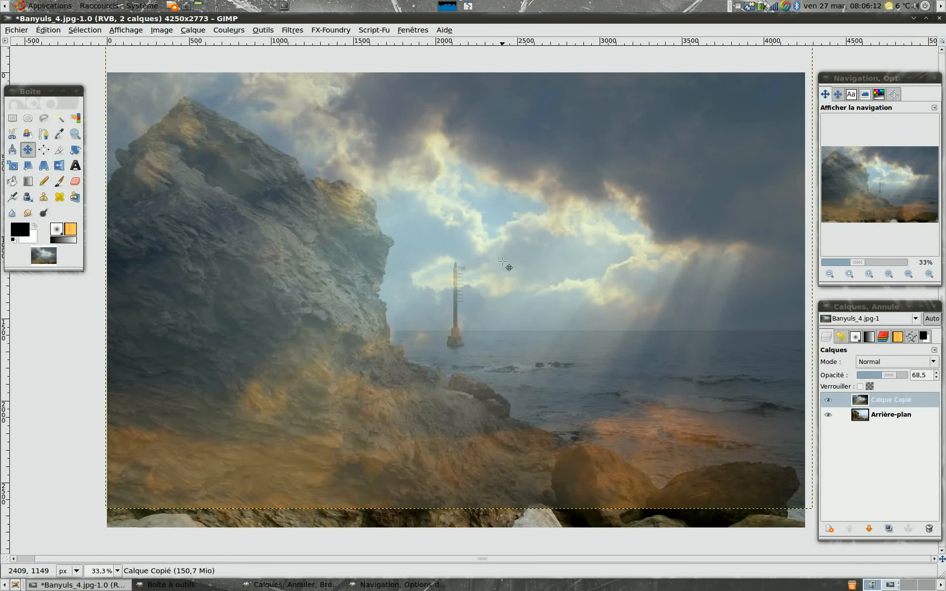
left_click_drag(888, 375, 905, 378)
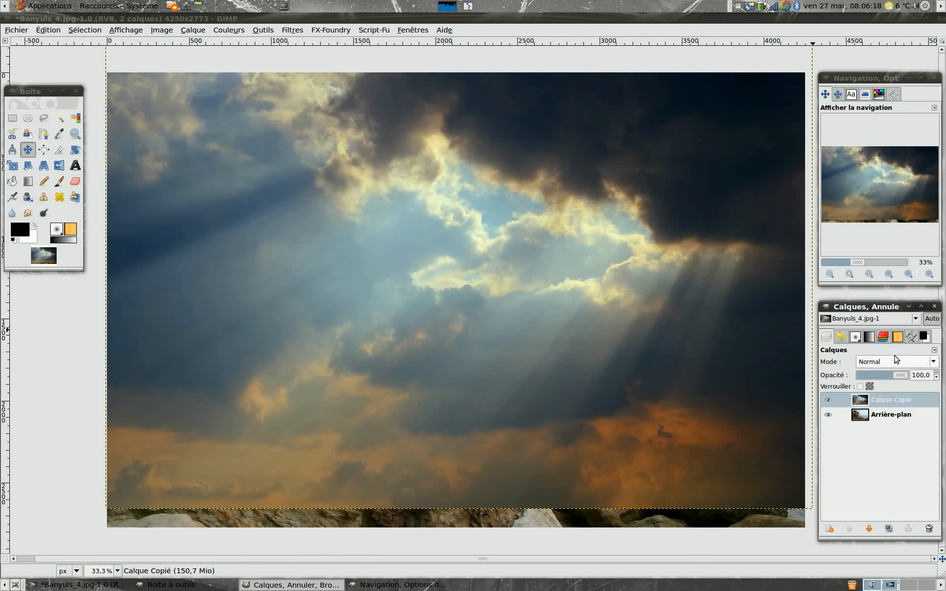
Step: Set the sky layer's blend mode to Multiplier and add a white (full opacity) layer mask to it
left_click(894, 361)
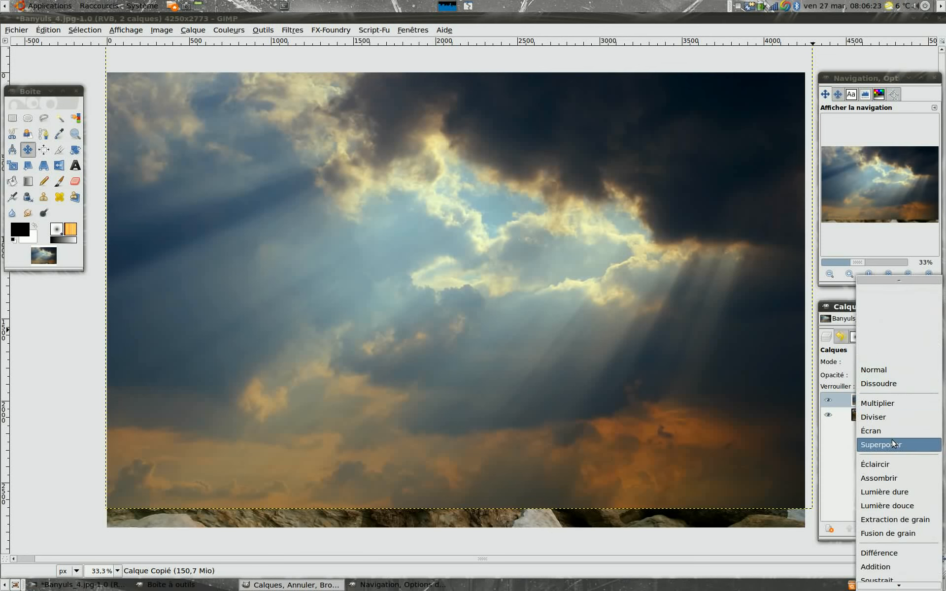
left_click(893, 404)
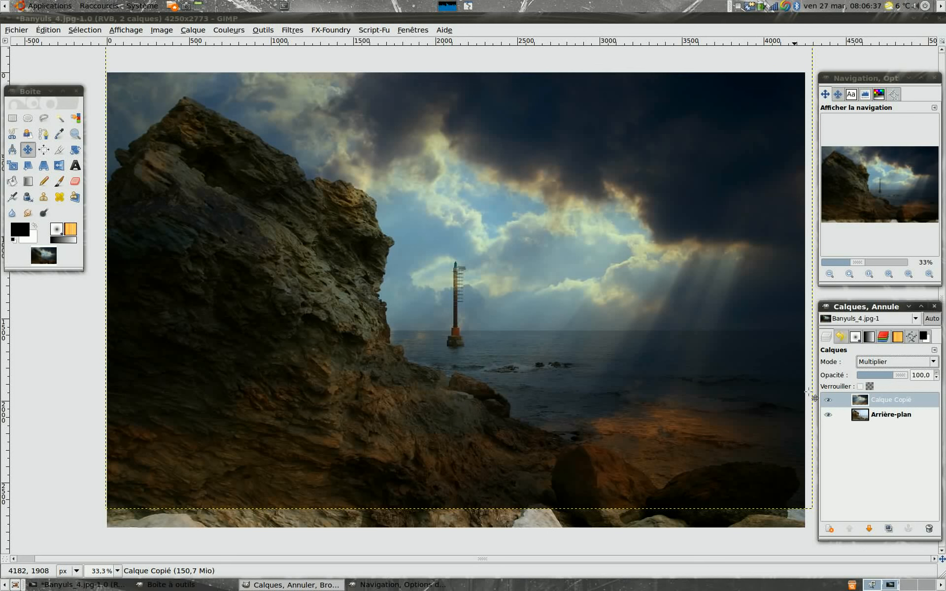
right_click(858, 402)
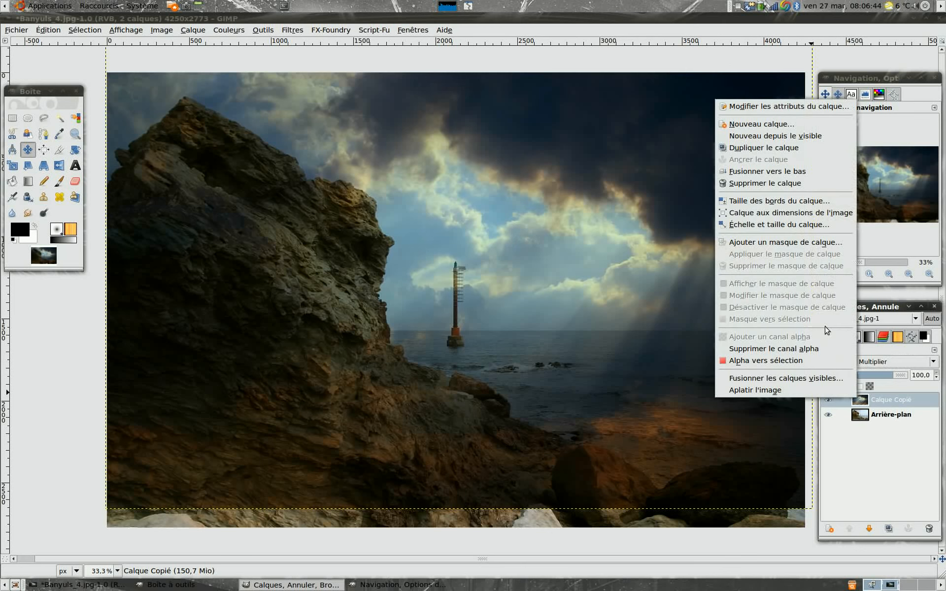
left_click(813, 246)
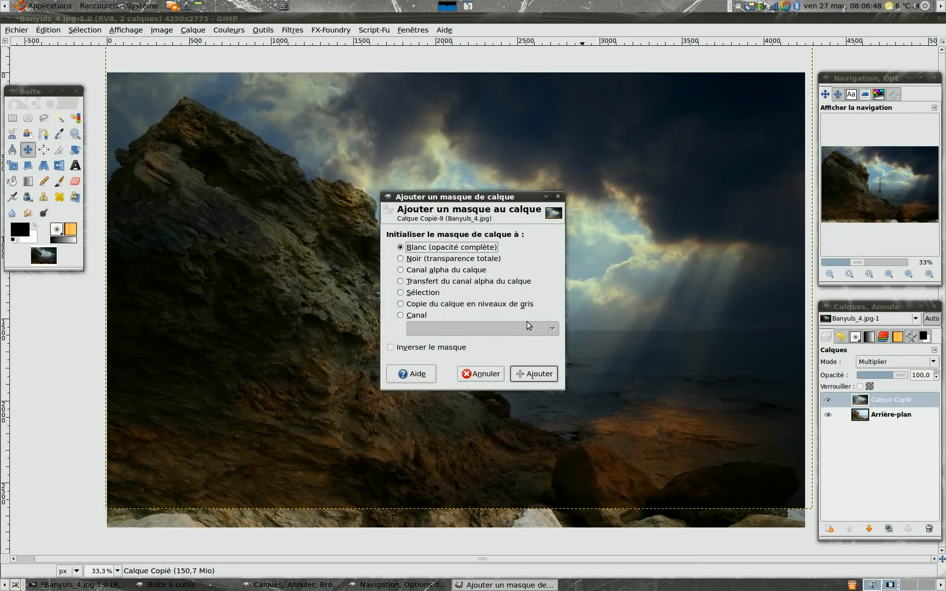
left_click(538, 374)
left_click(877, 400)
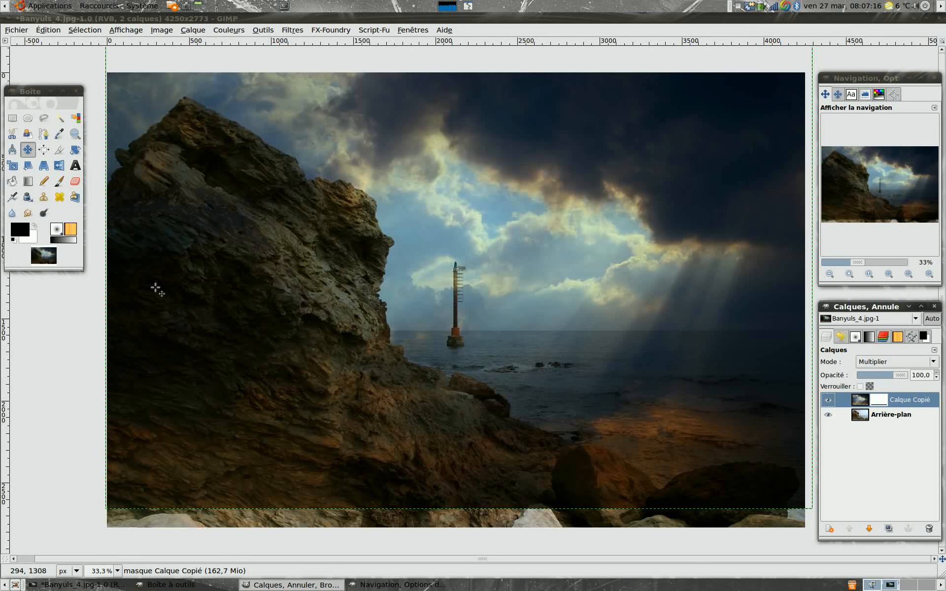
Step: Fill the sky layer's mask with a black-to-white gradient running from the lower rock up into the sky, redrawing it once
left_click(28, 182)
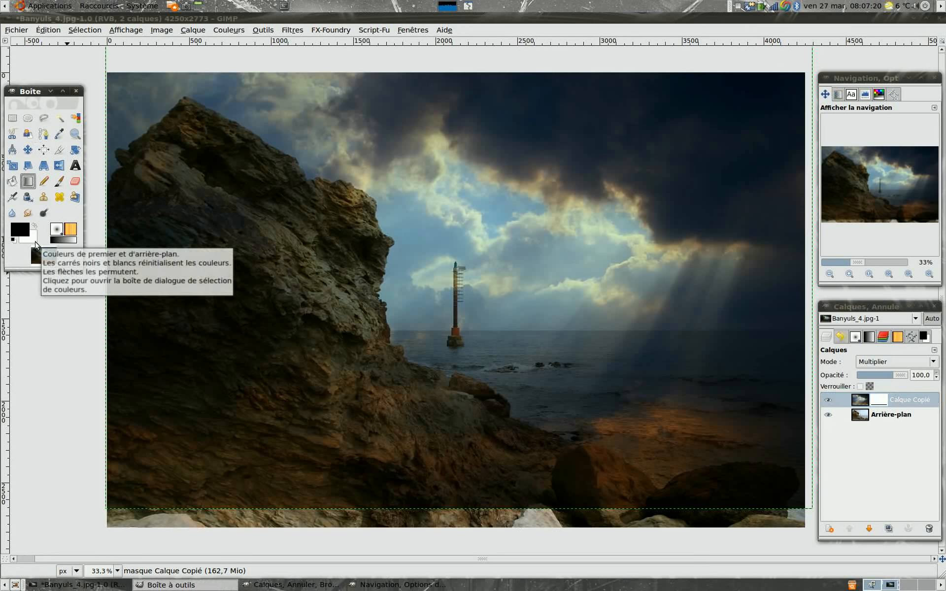
left_click(313, 444)
left_click_drag(313, 444, 431, 200)
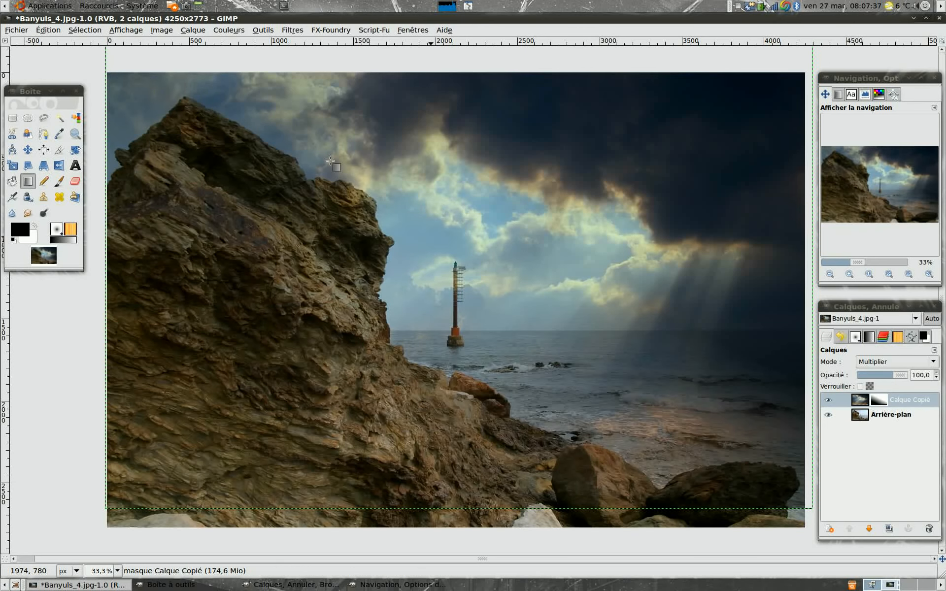
left_click_drag(329, 437, 416, 197)
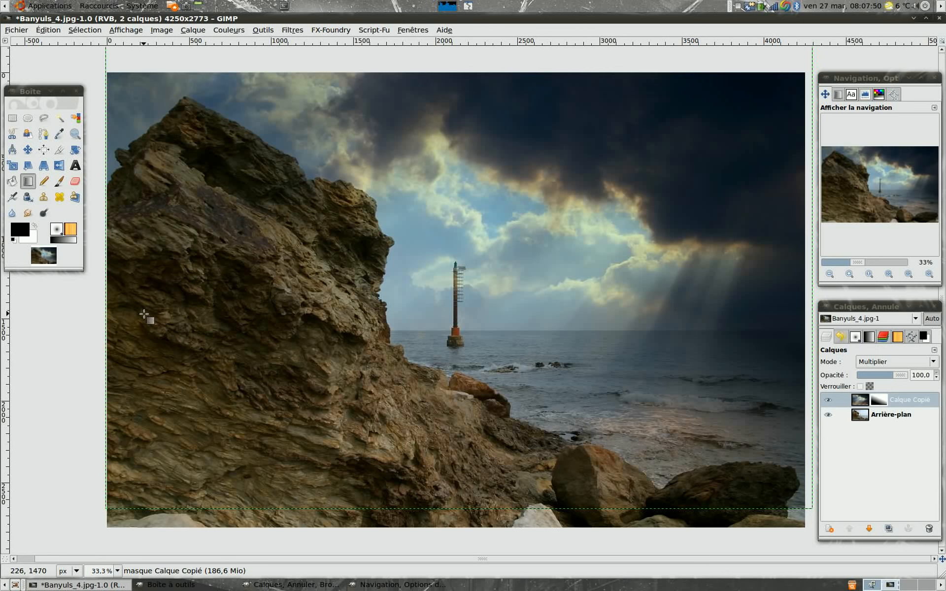
Step: Paint black on the layer mask over the upper rock with the soft 401 × 401 brush
left_click(59, 181)
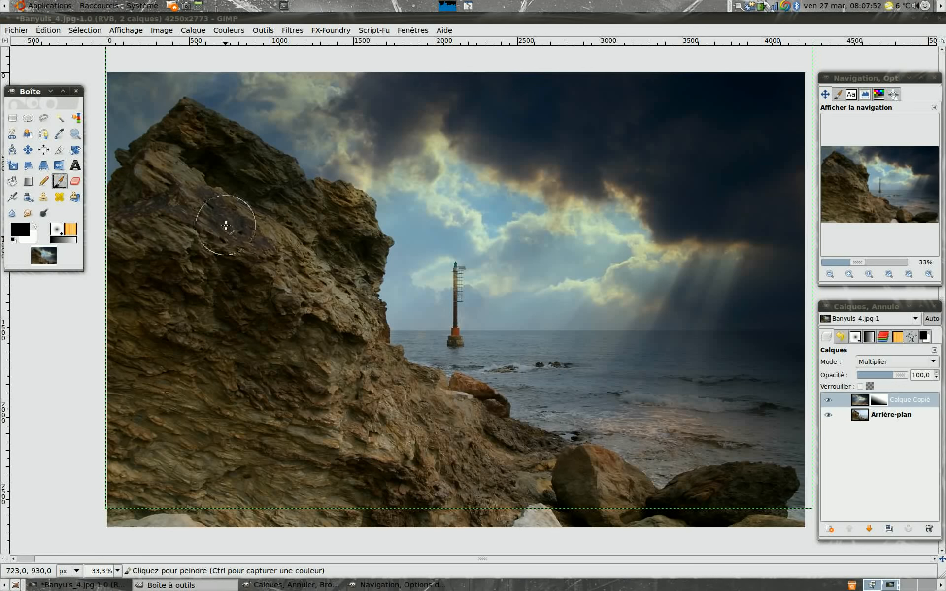
left_click(857, 339)
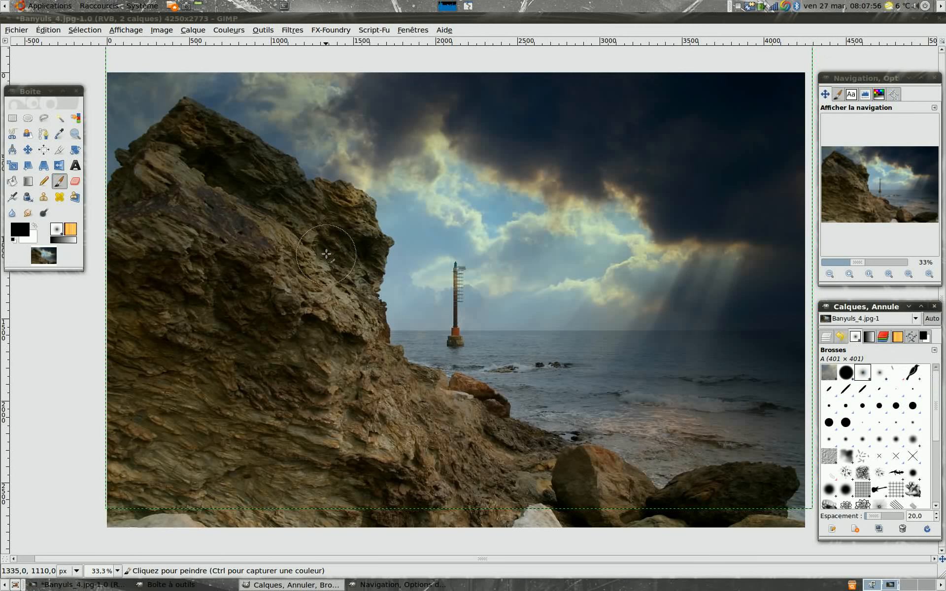
mouse_move(213, 162)
left_mouse_down()
mouse_move(120, 218)
mouse_move(210, 203)
mouse_move(218, 233)
mouse_move(261, 265)
mouse_move(286, 307)
mouse_move(257, 273)
mouse_move(304, 329)
mouse_move(239, 300)
mouse_move(211, 273)
mouse_move(159, 282)
mouse_move(101, 265)
mouse_move(75, 279)
mouse_move(115, 325)
mouse_move(346, 397)
mouse_move(328, 313)
mouse_move(337, 259)
left_mouse_up()
Step: Set the foreground colour to the dark grey from the colour history for painting on the mask
left_click(20, 229)
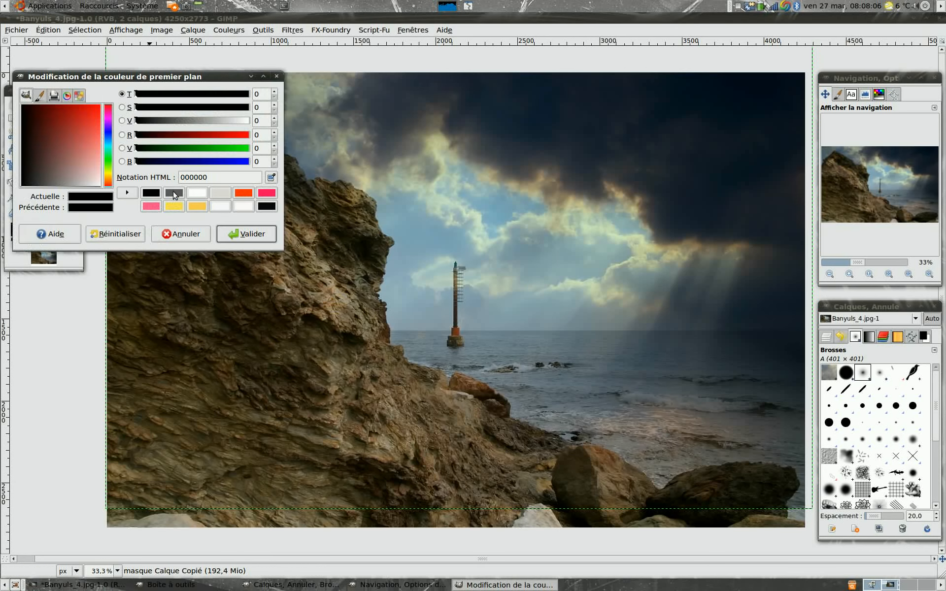
left_click(174, 193)
left_click(247, 233)
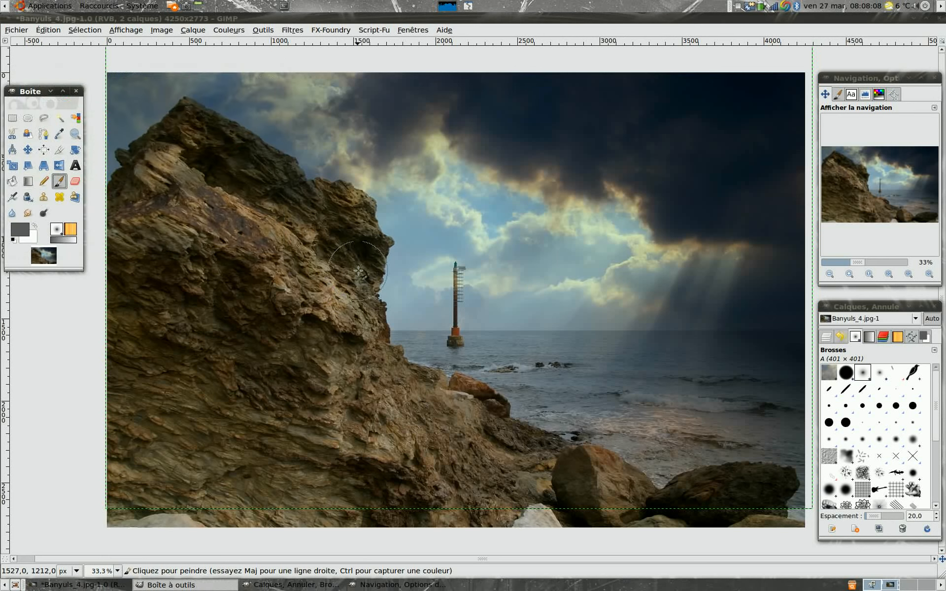
Step: Set the foreground colour back to black (000000)
left_click(20, 229)
left_click(174, 193)
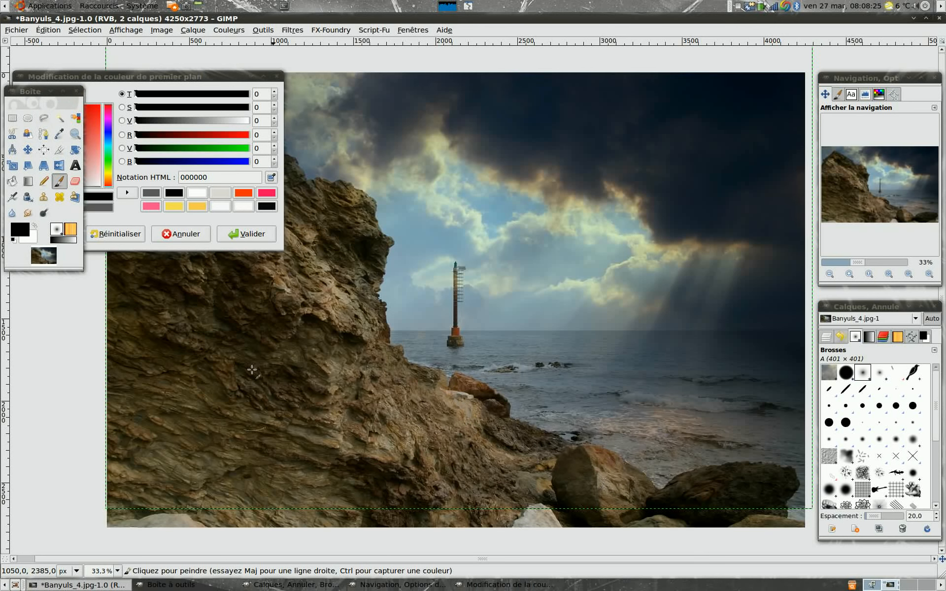
left_click(251, 235)
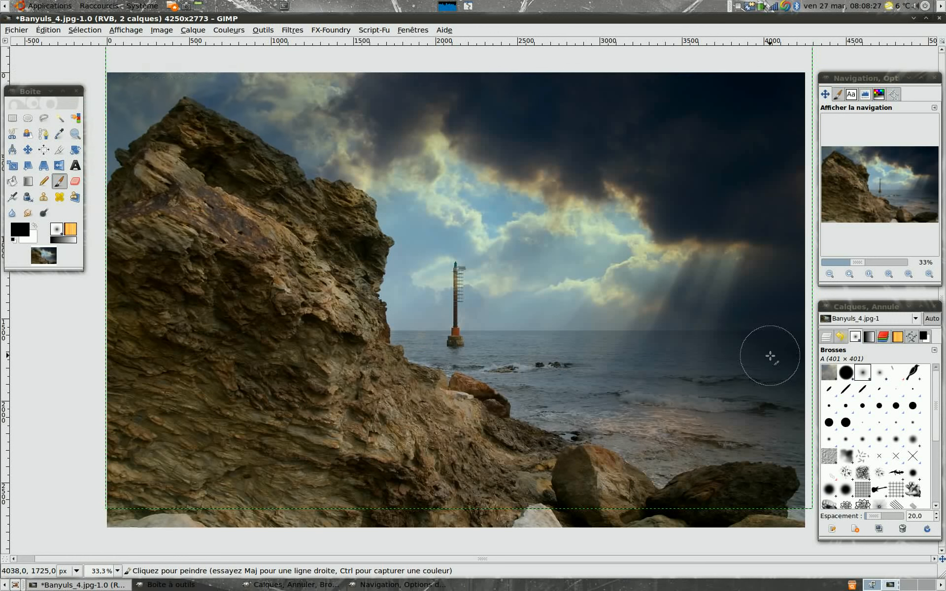
Step: Hide and show the sky layer to compare the seascape with and without the new sky
left_click(826, 337)
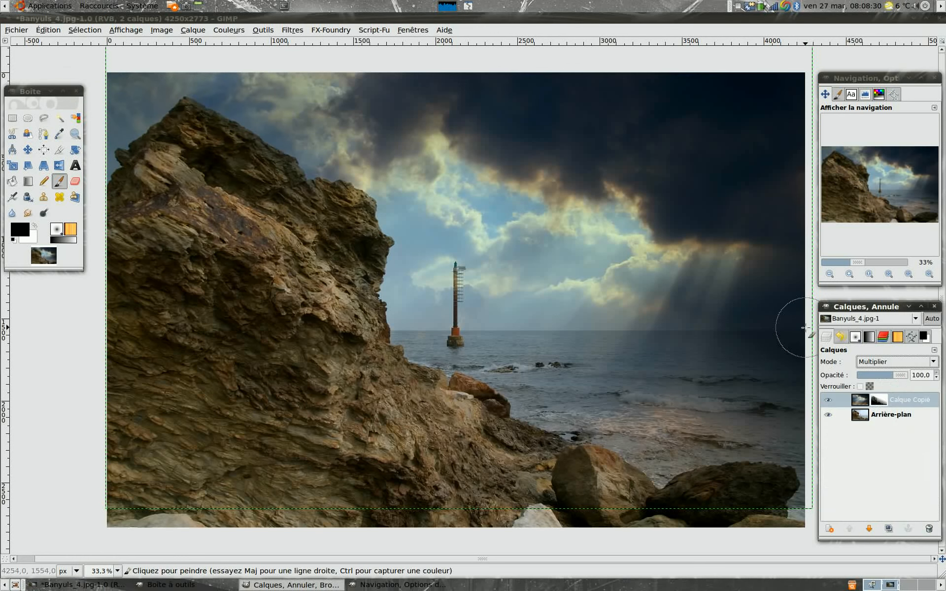
left_click(828, 400)
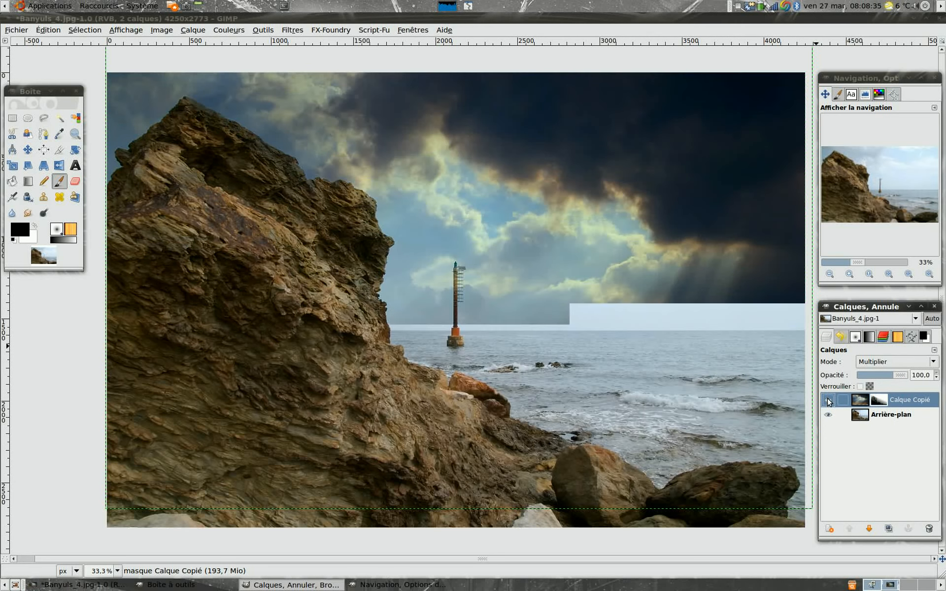
left_click(827, 401)
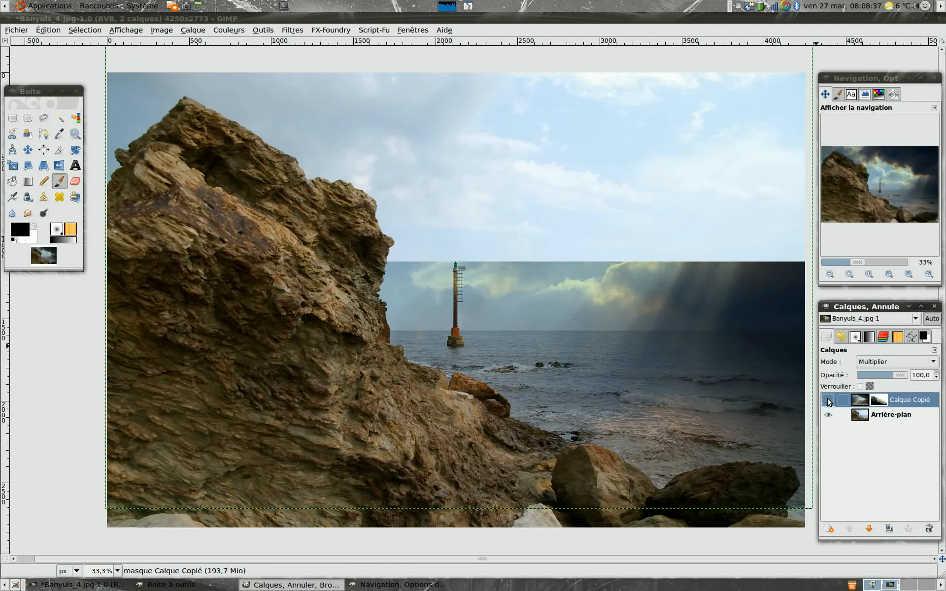
left_click(827, 400)
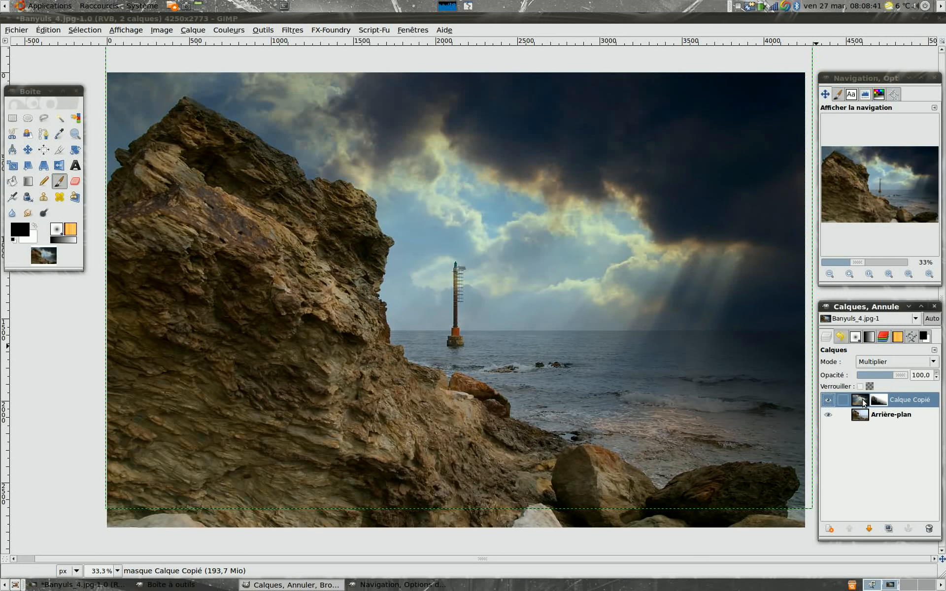
Step: Lower the sky layer's opacity to 87.7 and flatten the image
left_click_drag(902, 377, 899, 379)
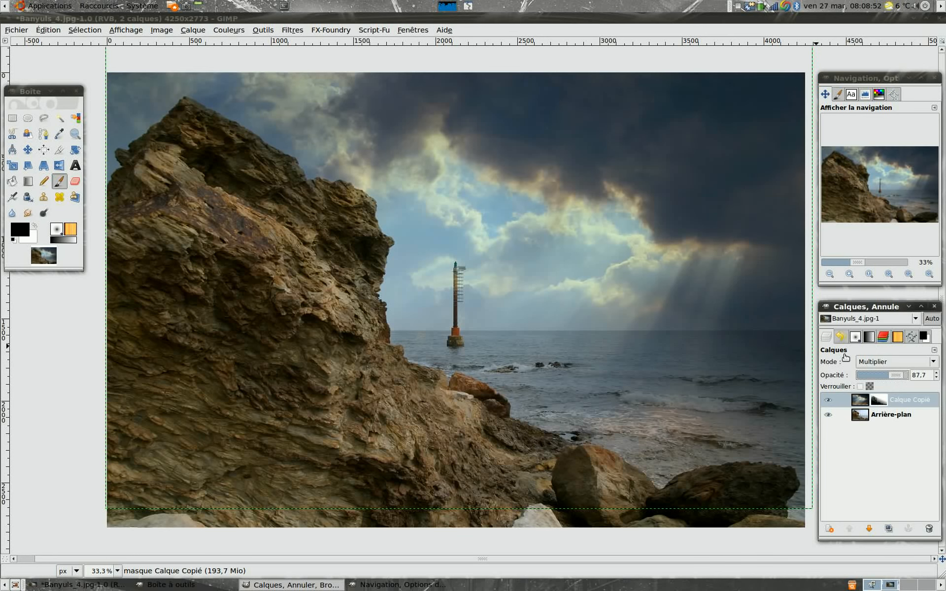
right_click(861, 400)
left_click(820, 391)
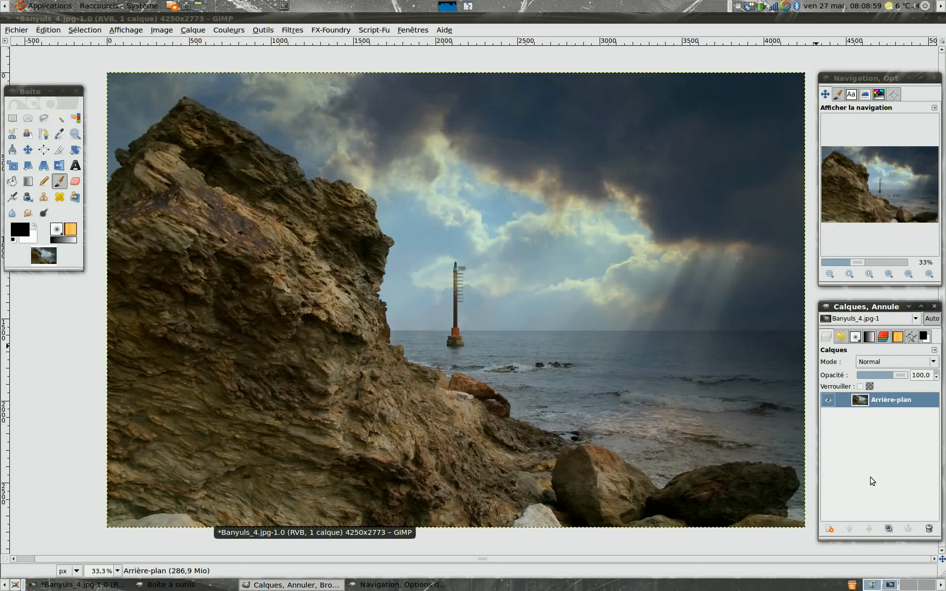
Step: Compare the original photo with the finished montage through the undo history, ending on the flattened image state
left_click(840, 338)
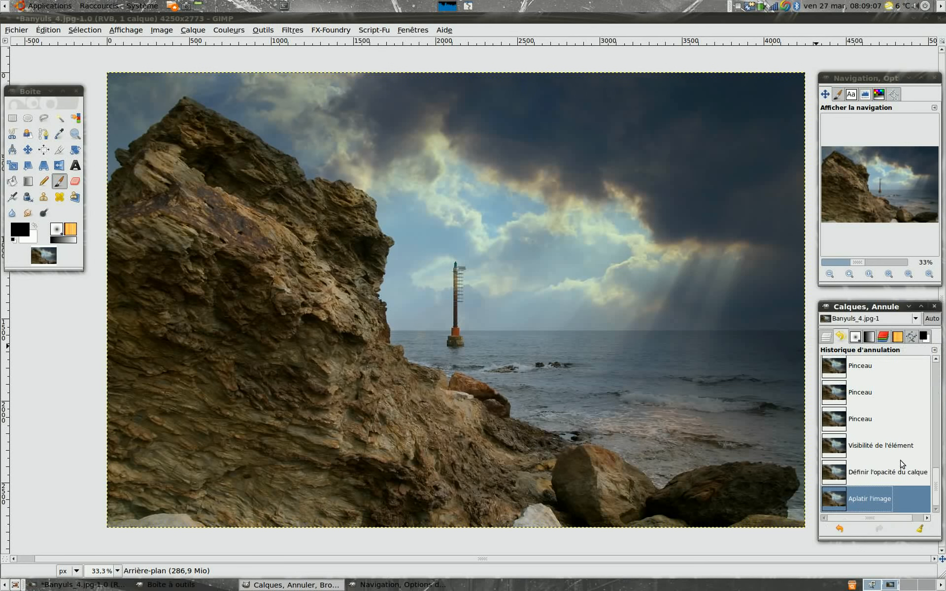
left_click_drag(936, 489, 943, 354)
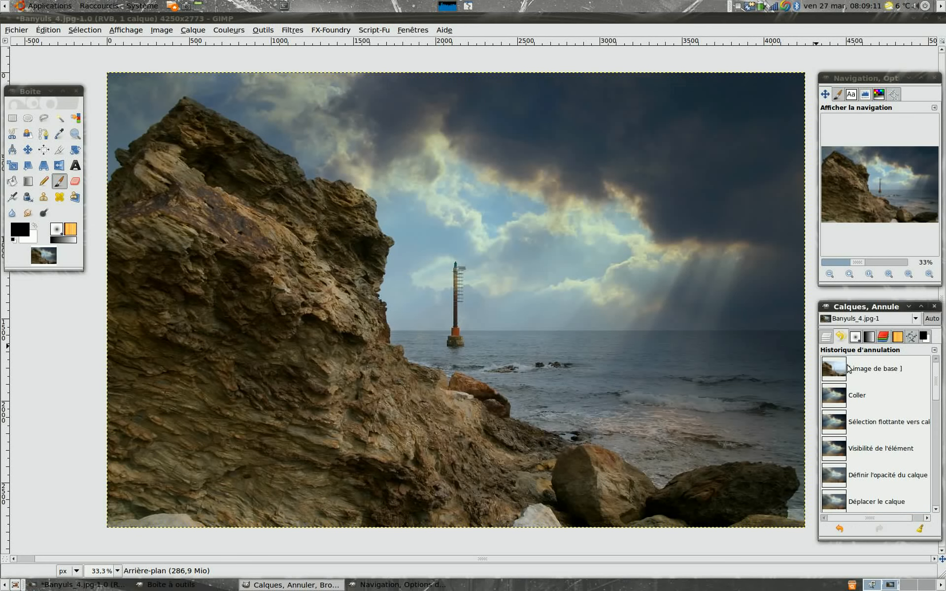
left_click(848, 382)
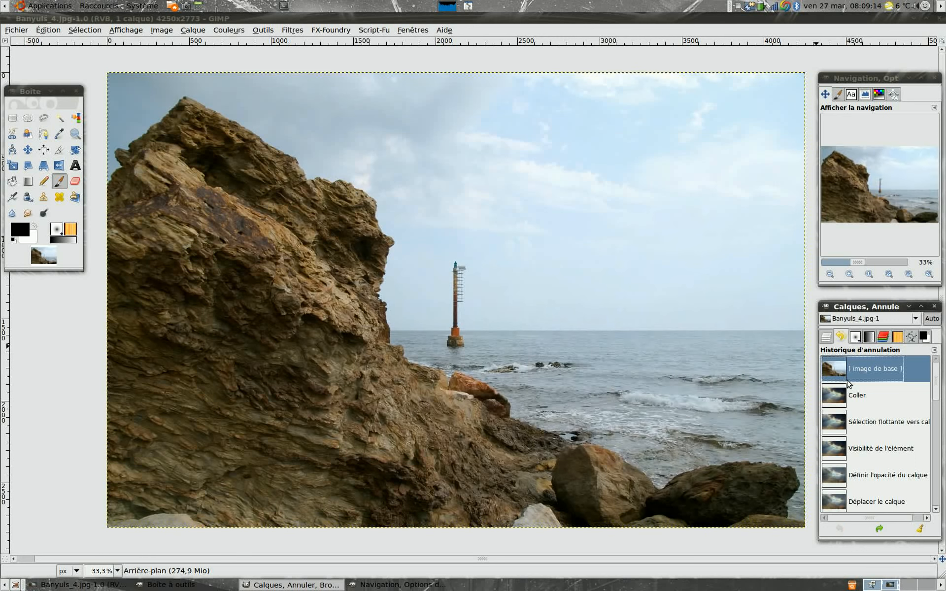
left_click_drag(940, 383, 929, 506)
left_click(839, 496)
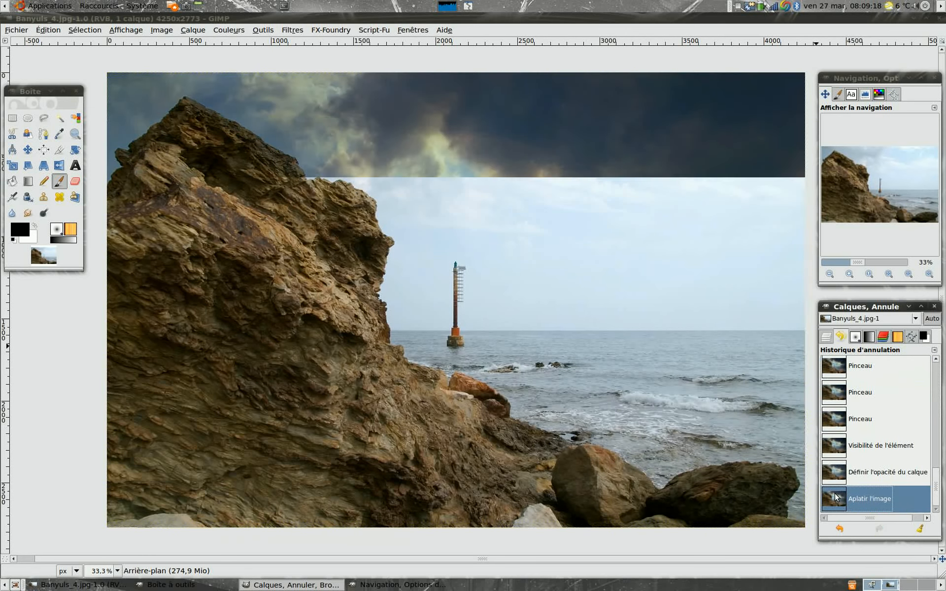